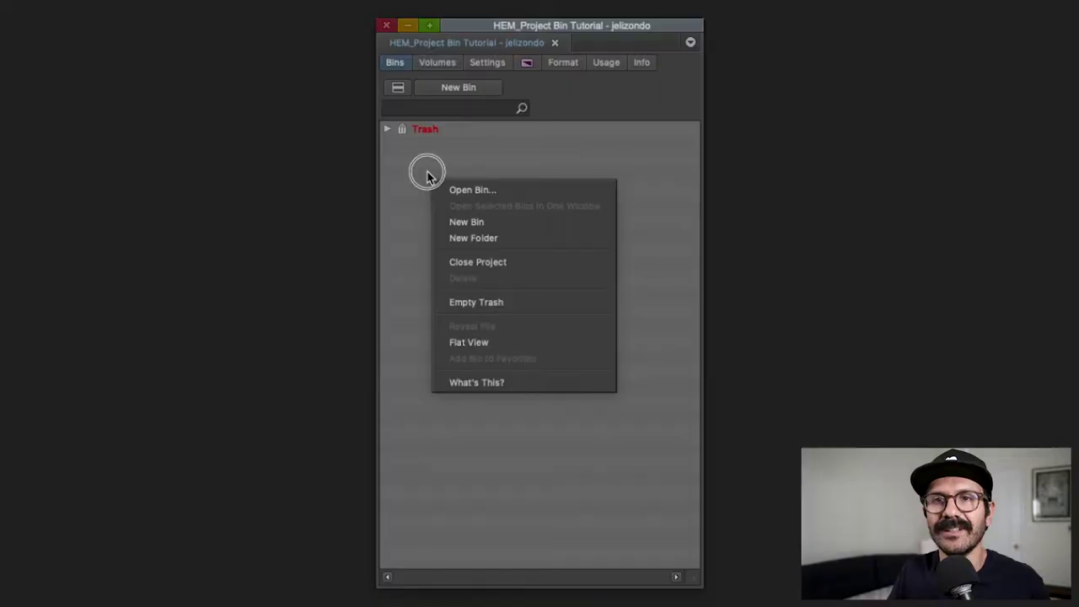
Create a new project folder named 00_CUTS above Trash
click(509, 240)
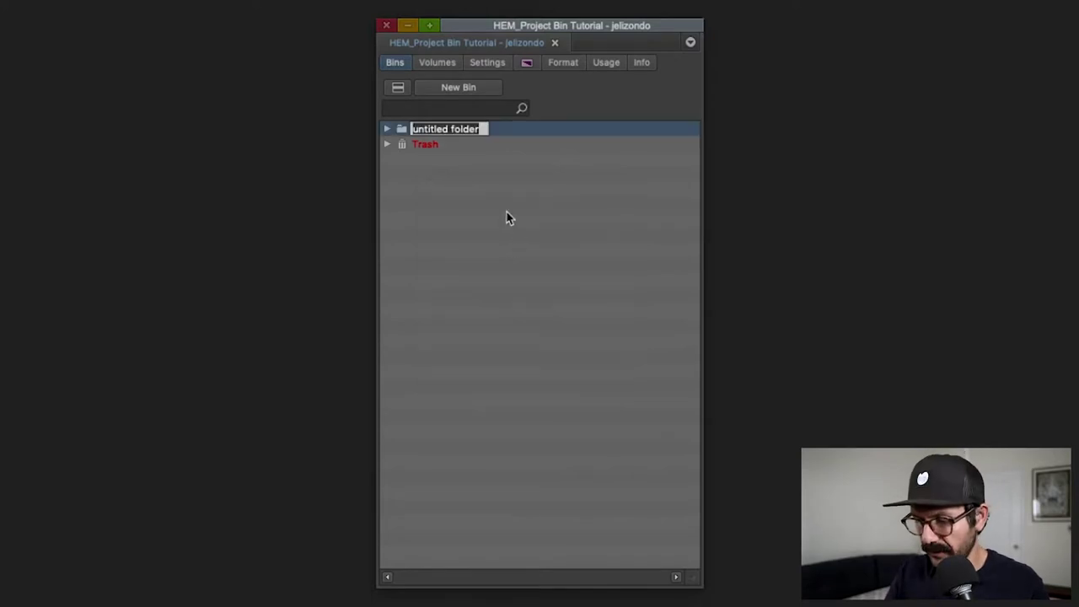
text(00_CUTS)
click(467, 228)
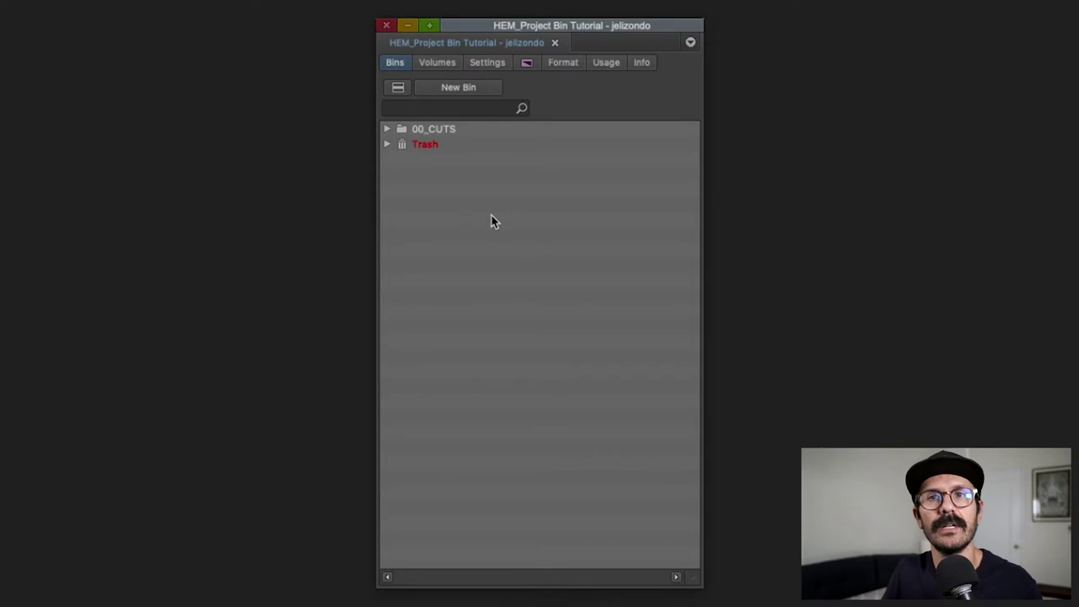
Add a new folder named 01_SCENES beneath 00_CUTS in the bin list
right_click(398, 189)
click(453, 247)
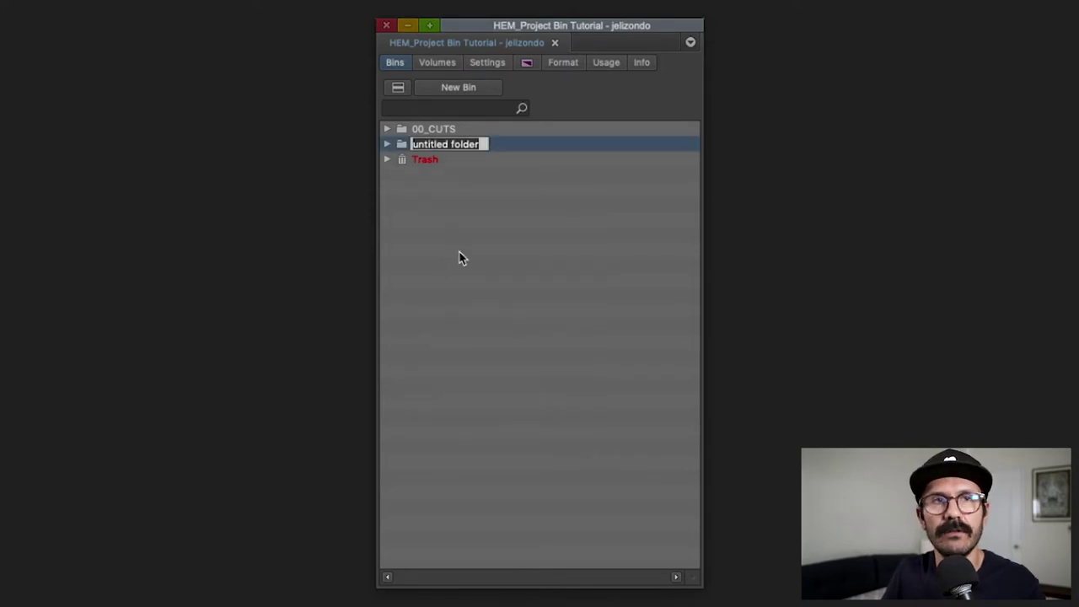
text(01)
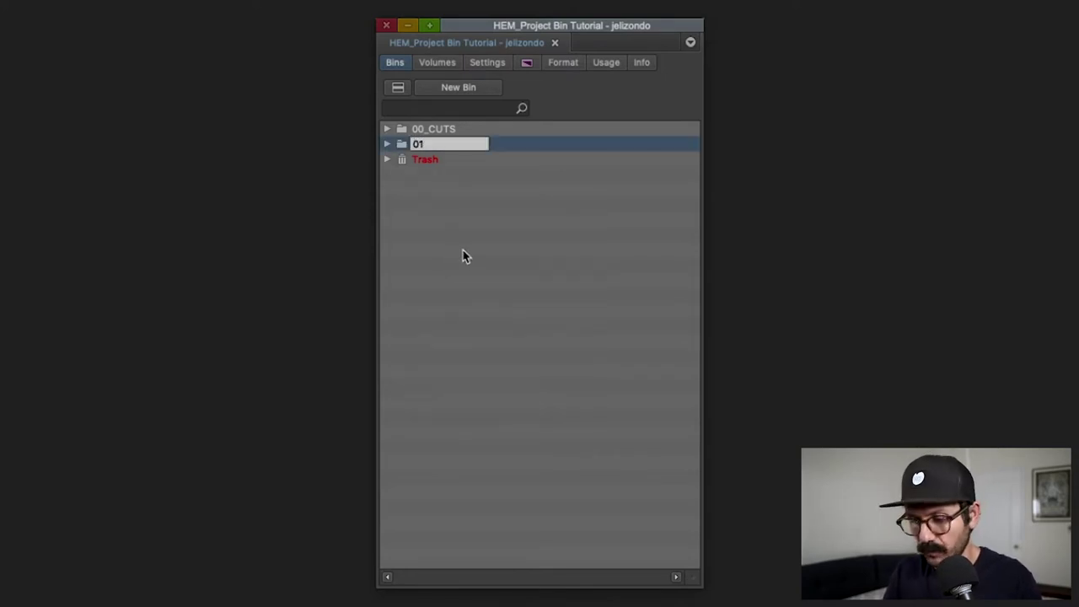
click(463, 256)
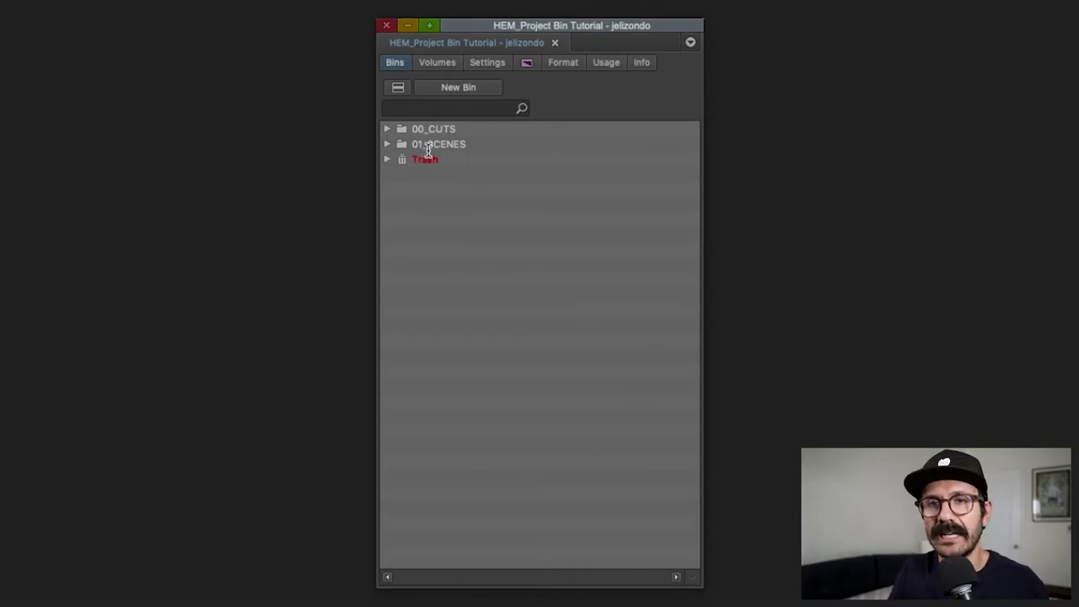
Add a folder named 02_ followed by the editor's name and WORK, below 01_SCENES
right_click(411, 208)
click(489, 264)
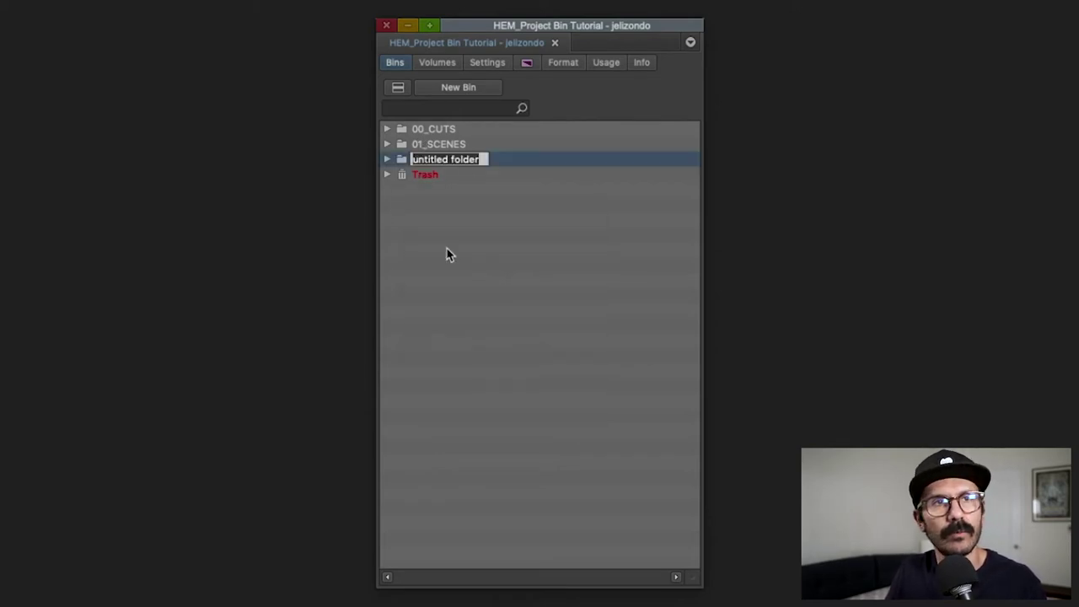
text(02)
text(_JOA)
text(QUIN W)
text(ORK)
key(Return)
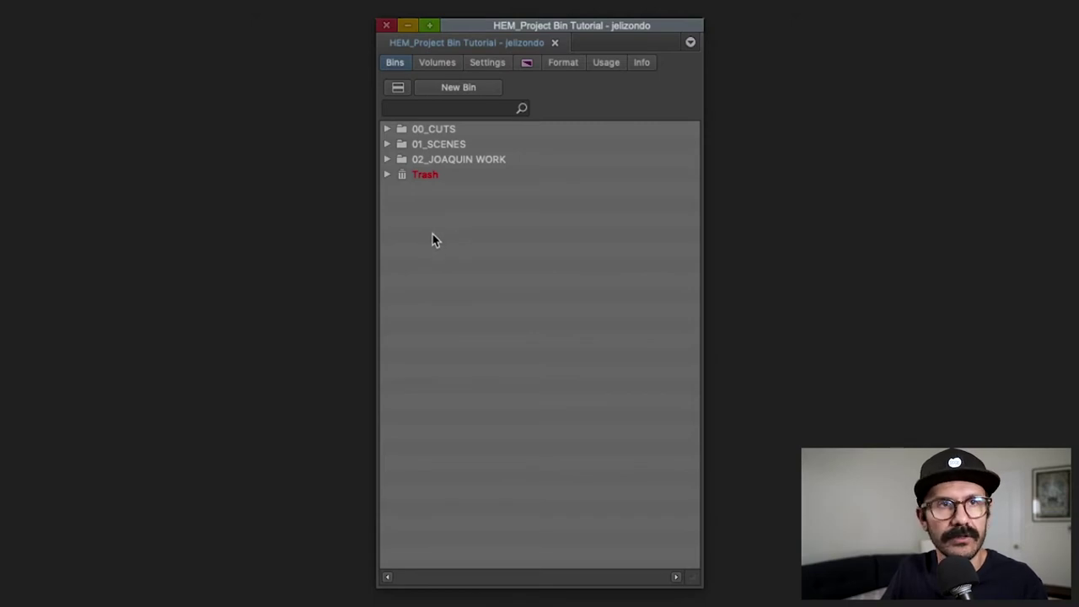
Add a new folder named 03_MUSIC beneath the 02 work folder
right_click(433, 237)
click(500, 295)
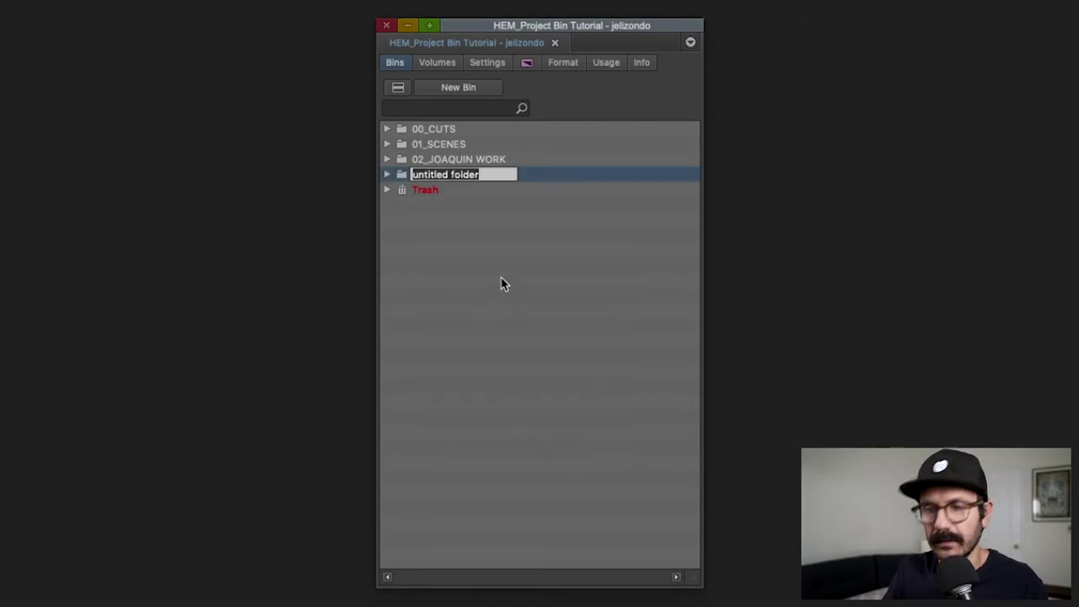
text(03_MUSIC)
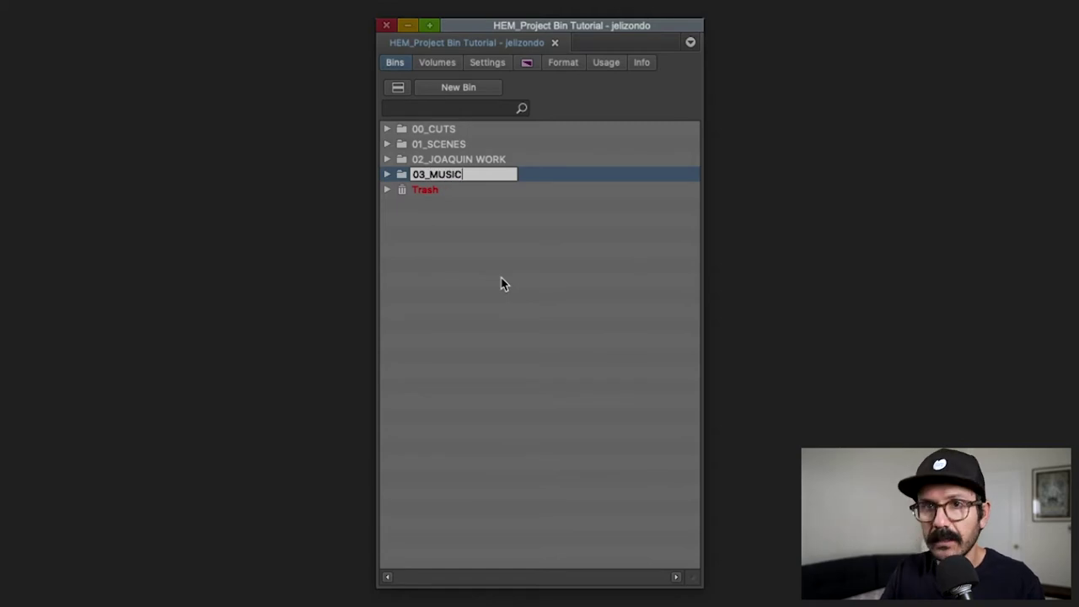
click(501, 284)
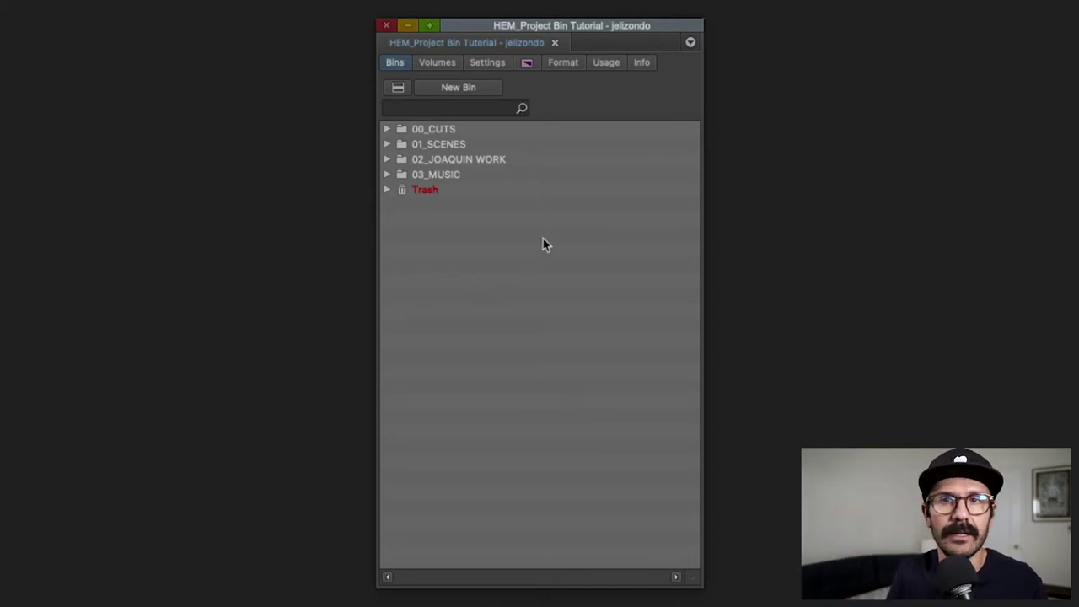
Add a new folder named 04_SFX beneath 03_MUSIC
right_click(428, 256)
click(506, 309)
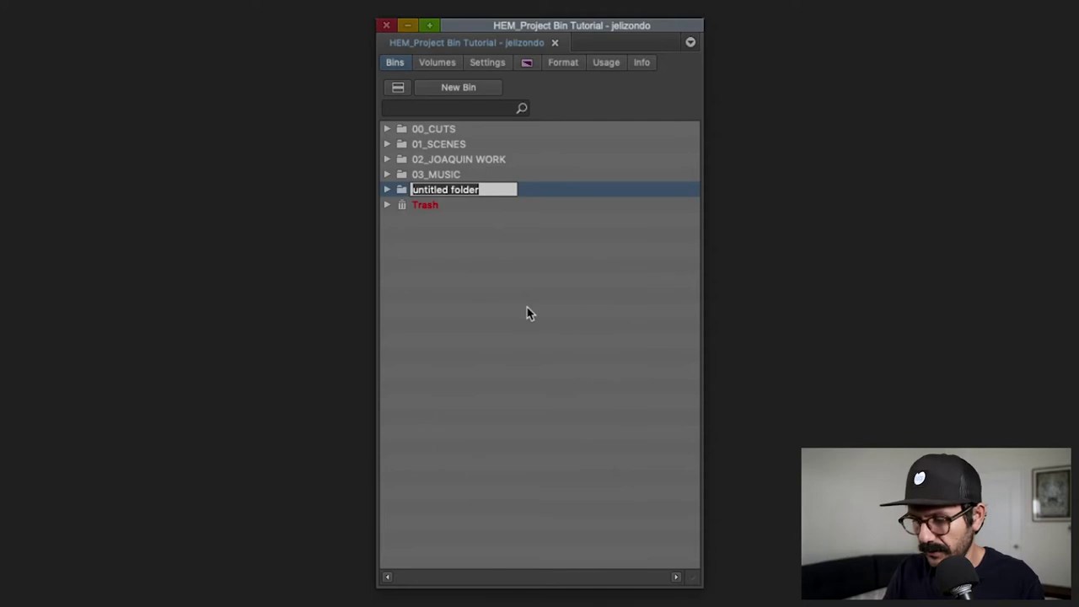
text(04_)
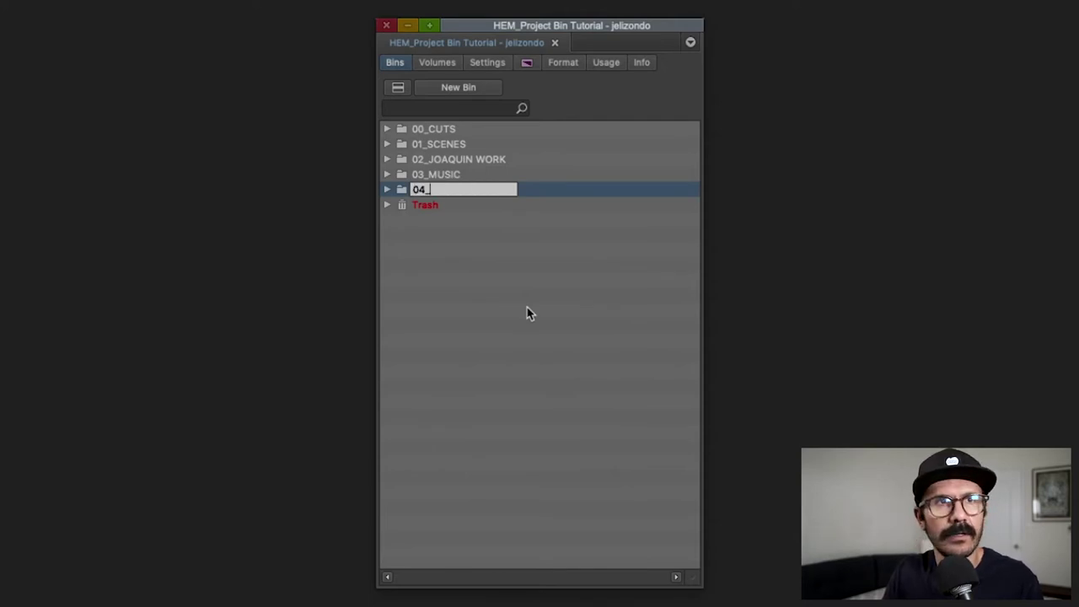
text(SFX)
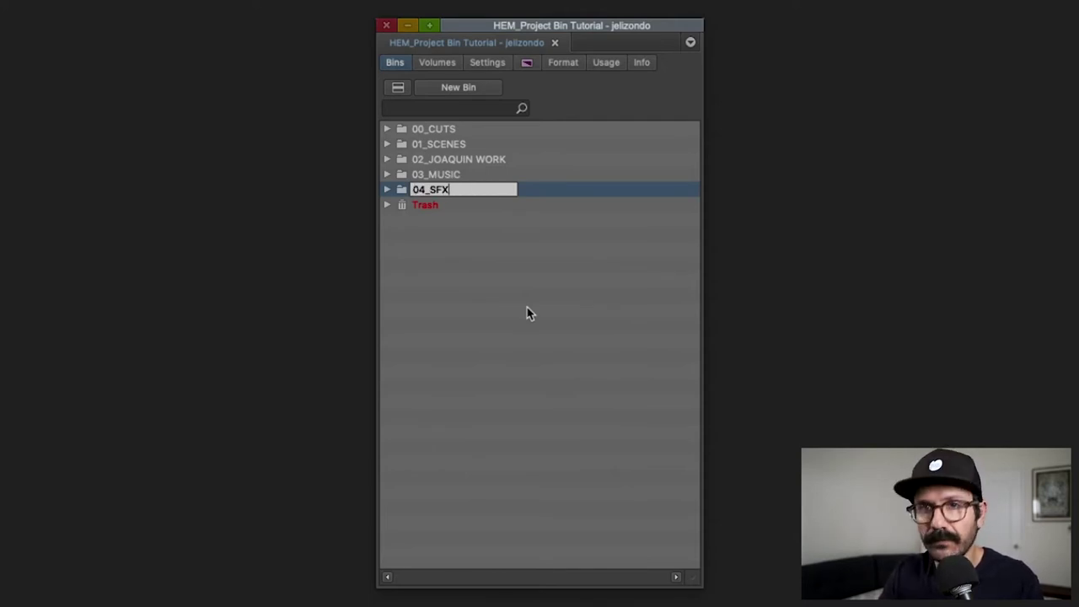
key(Return)
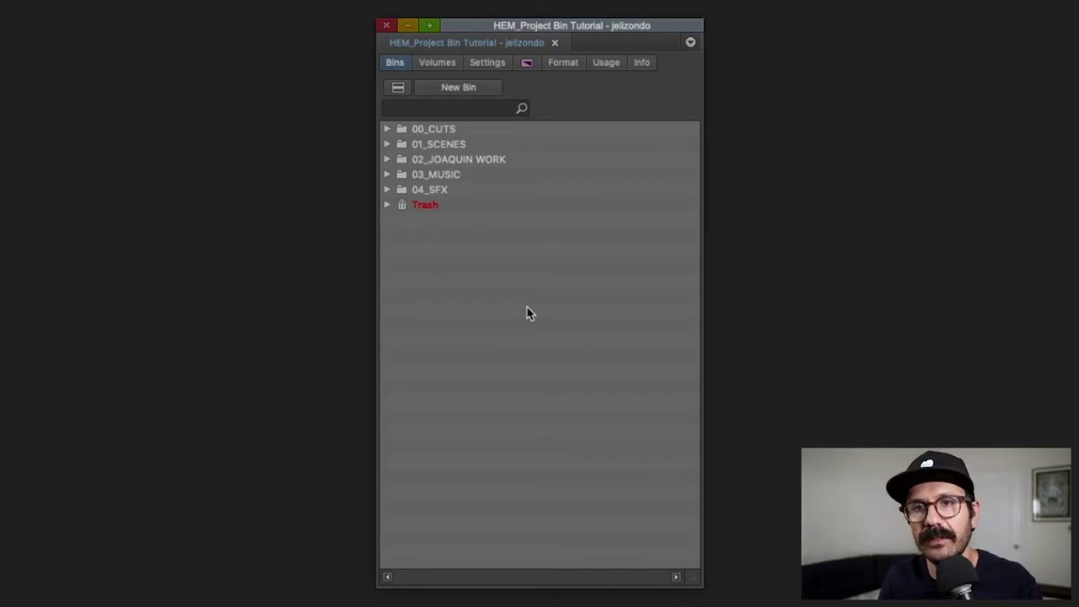
Add a new folder named 05_STOCK beneath 04_SFX
right_click(413, 269)
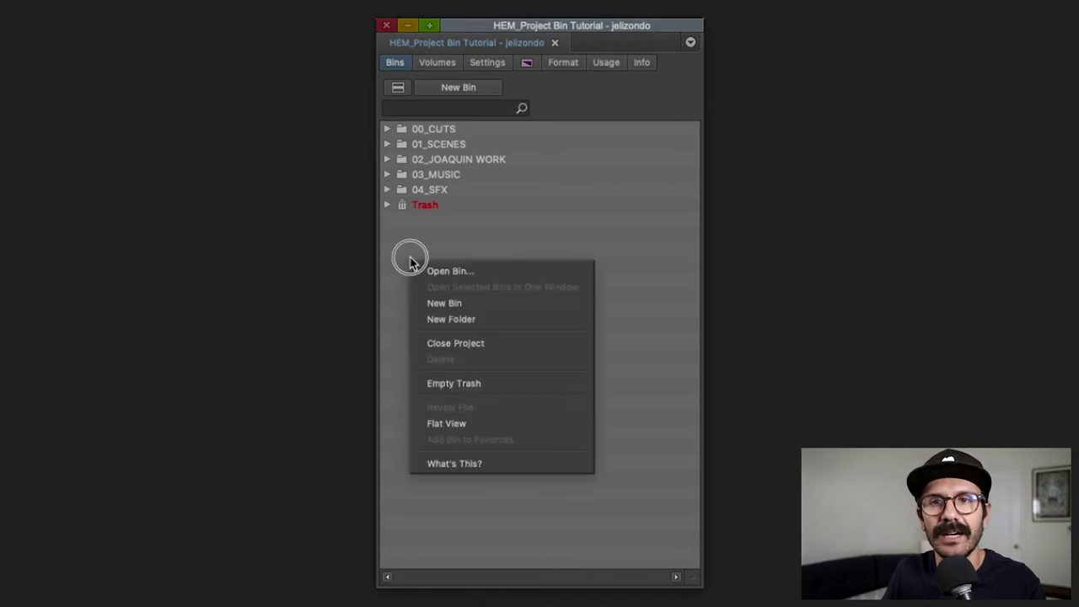
click(456, 317)
text(05_STOCK)
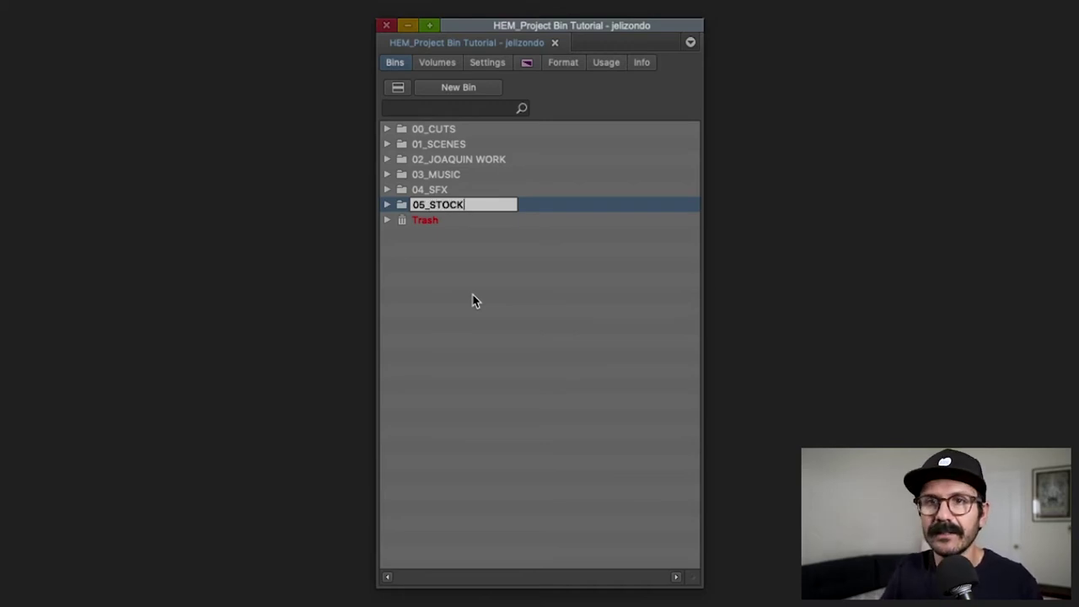
click(483, 316)
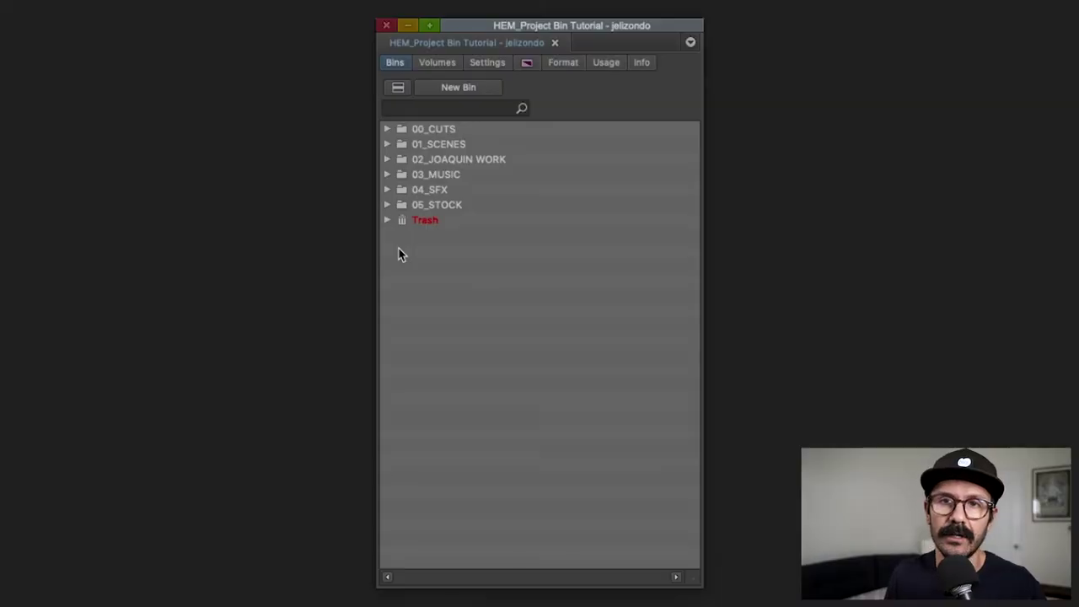
Add a new folder named 06_ADR & VO beneath 05_STOCK
right_click(427, 293)
click(467, 352)
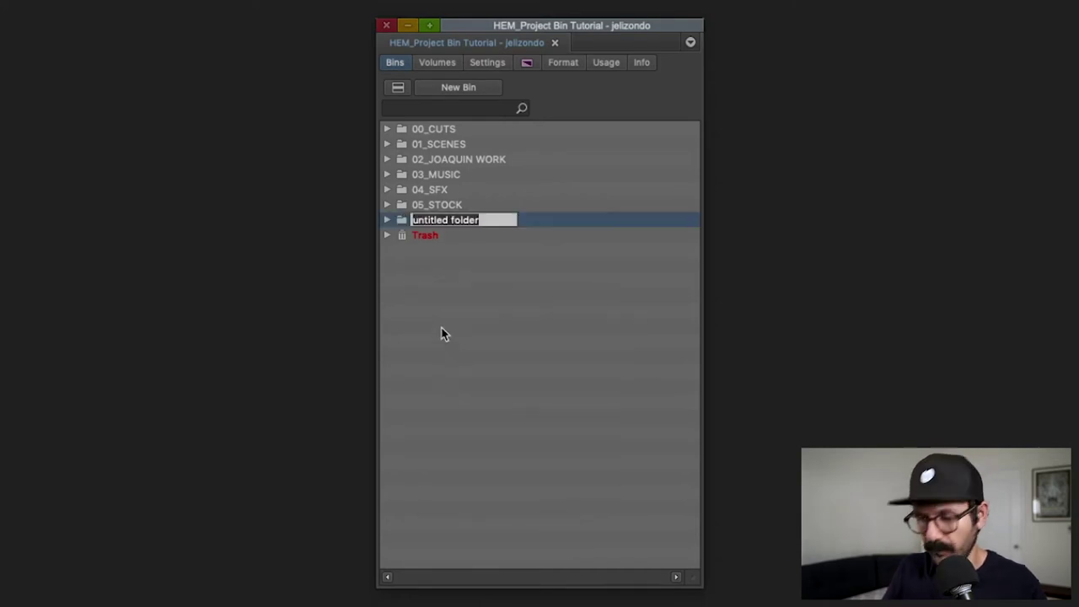
text(06_ADR & VO)
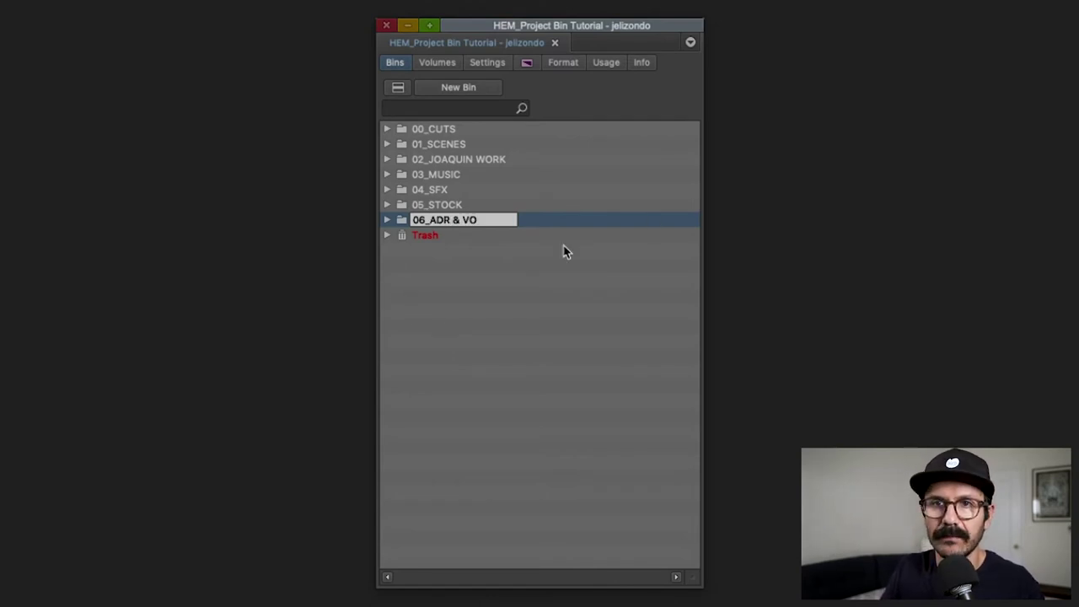
click(565, 252)
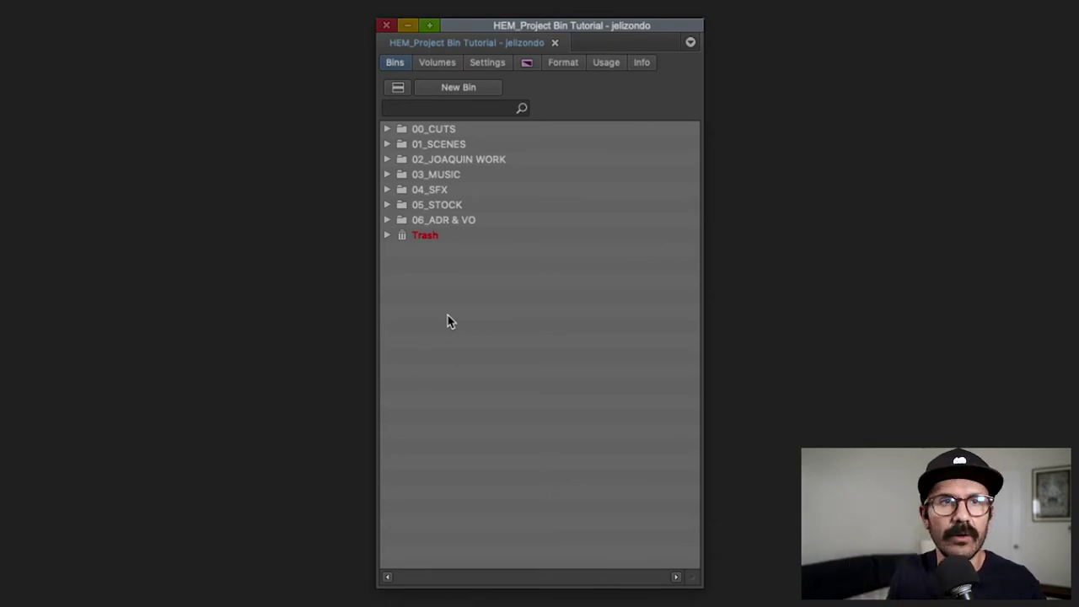
Add a new folder named 07_VFX beneath 06_ADR & VO
right_click(414, 312)
click(462, 373)
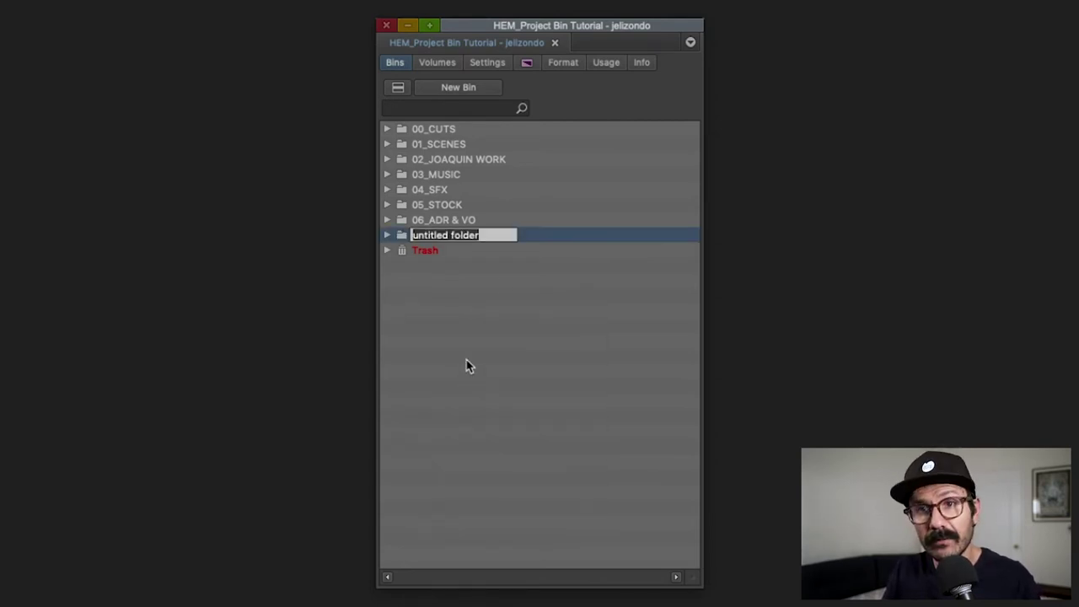
text(07_VFX)
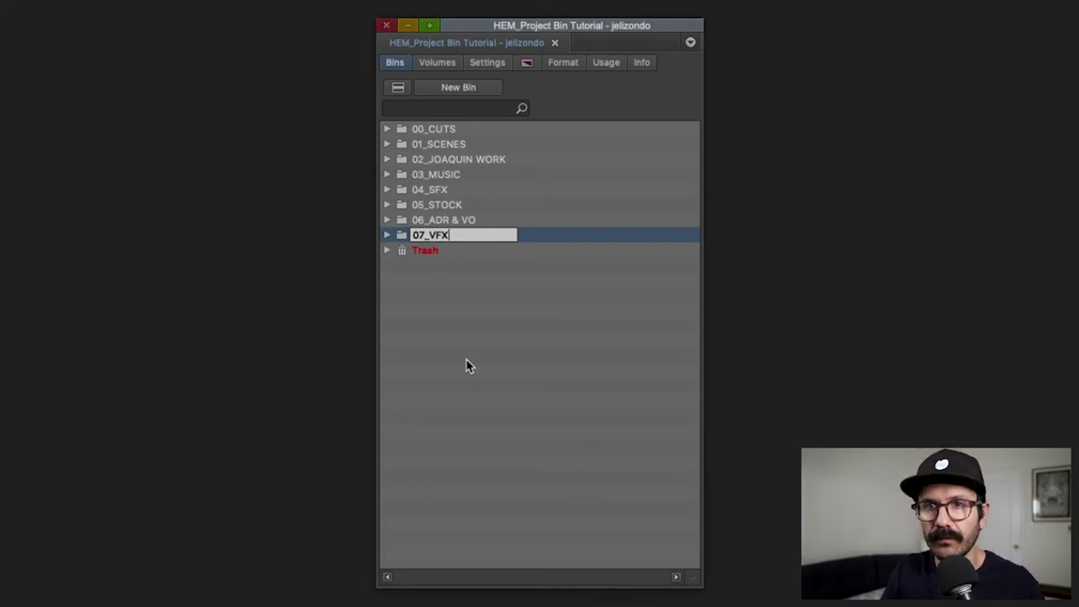
click(469, 366)
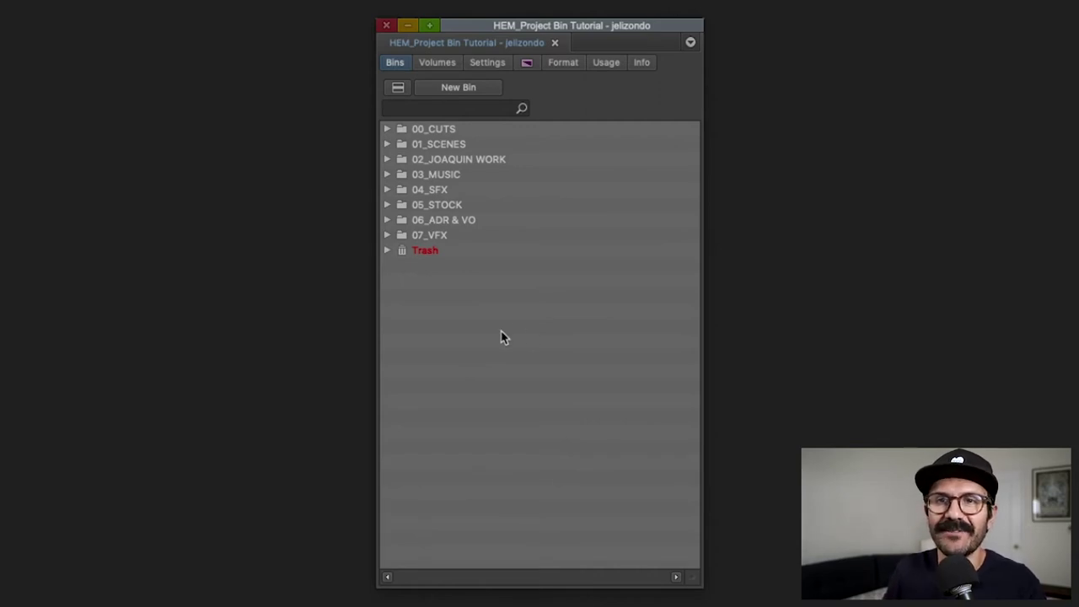
Add a new folder named 08_GFX beneath 07_VFX
right_click(445, 352)
click(495, 411)
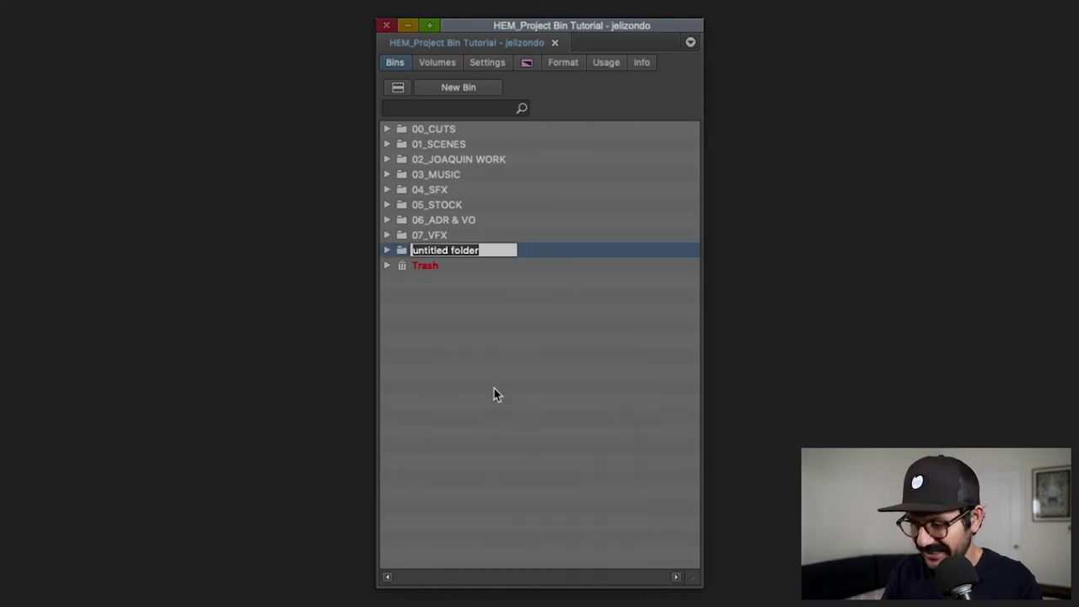
text(08_GFX)
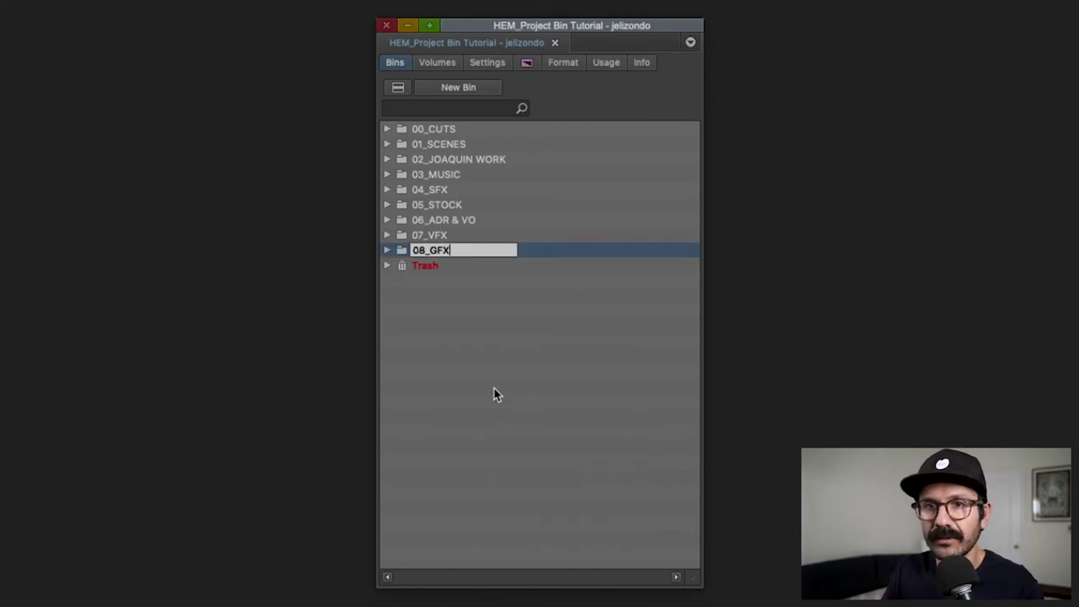
key(Return)
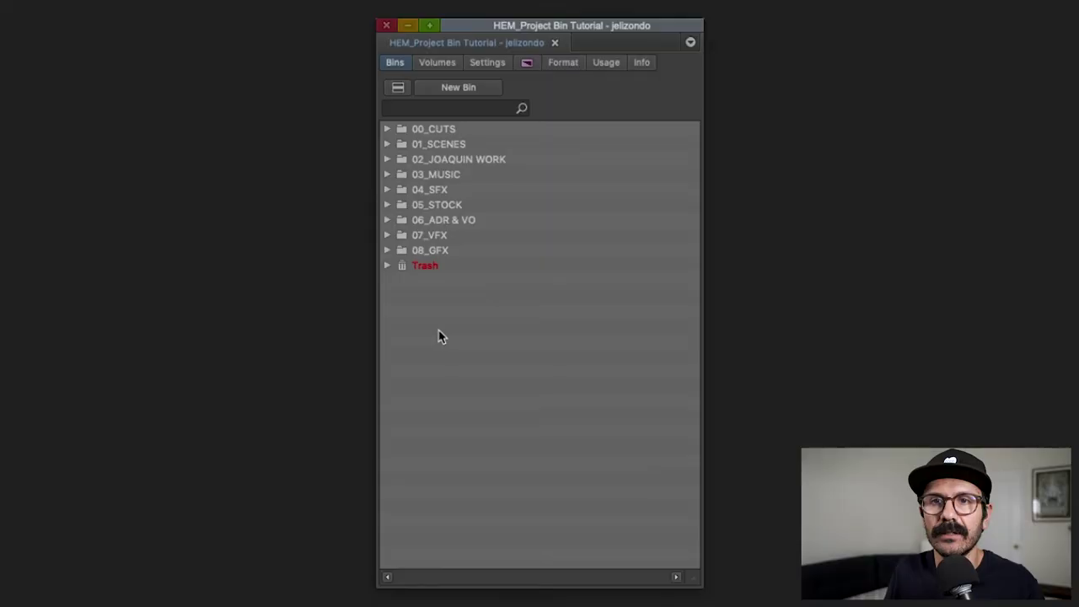
Add a new folder named 09_OUTPUTS beneath 08_GFX
right_click(433, 335)
click(487, 400)
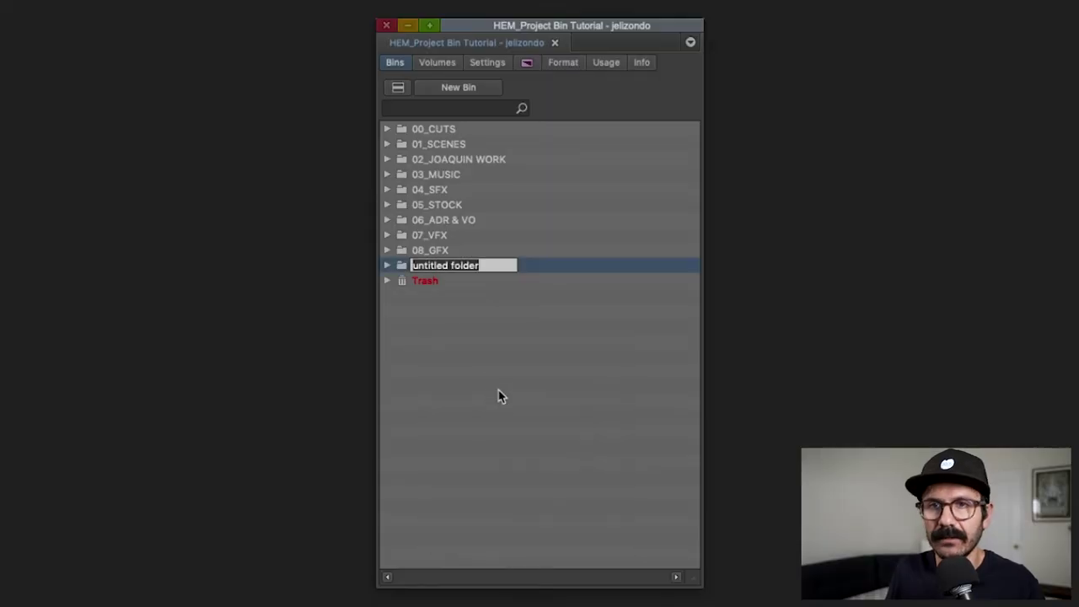
text(09_OUTPUTS)
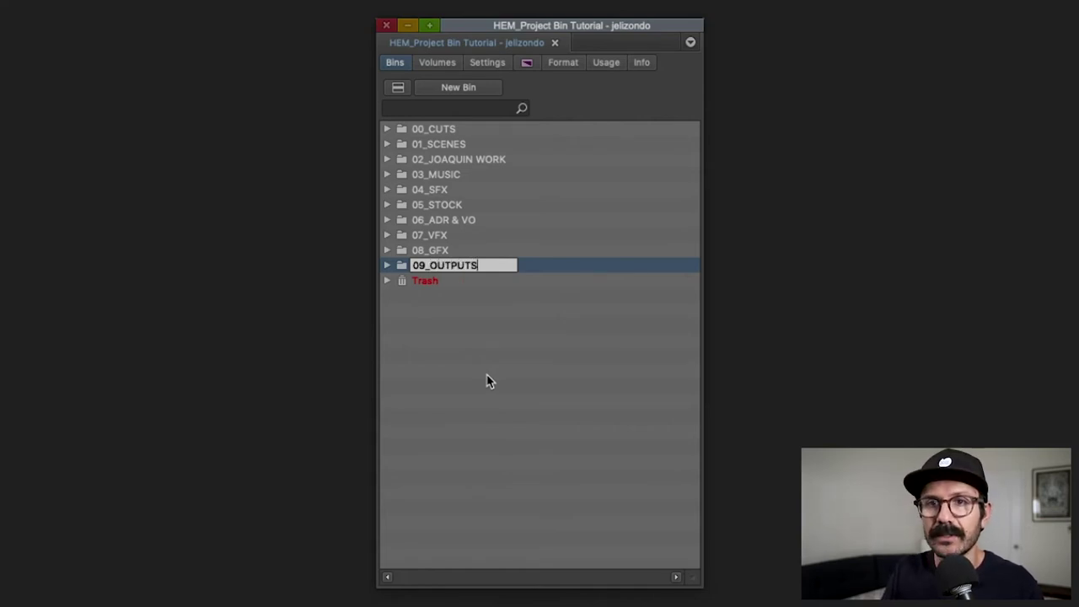
click(488, 381)
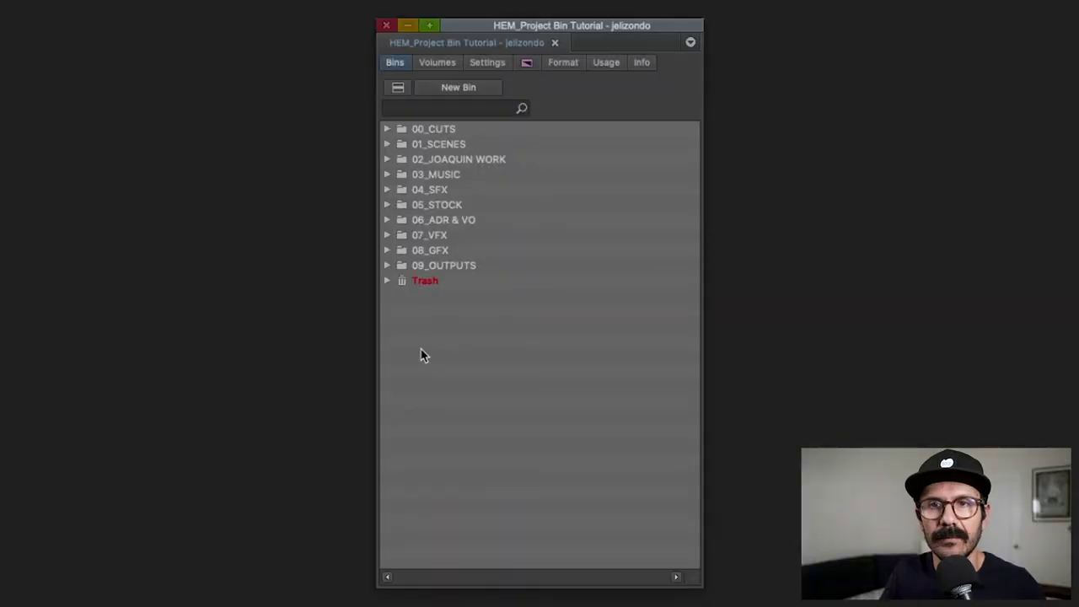
Create a new bin folder named 10_DAILIES below 09_OUTPUTS
right_click(421, 349)
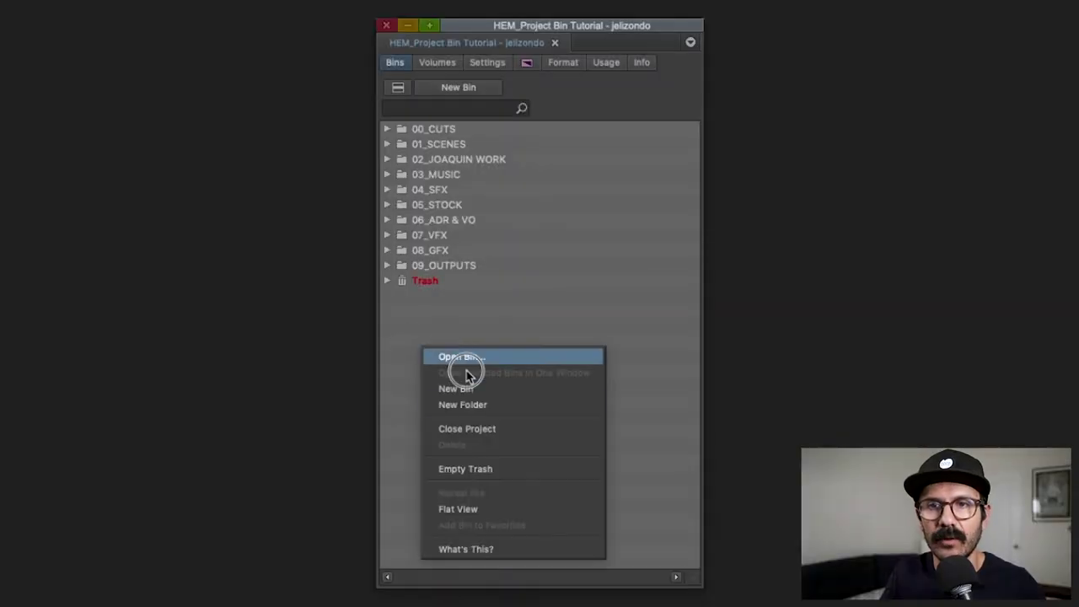
click(462, 407)
text(10_DAILIES)
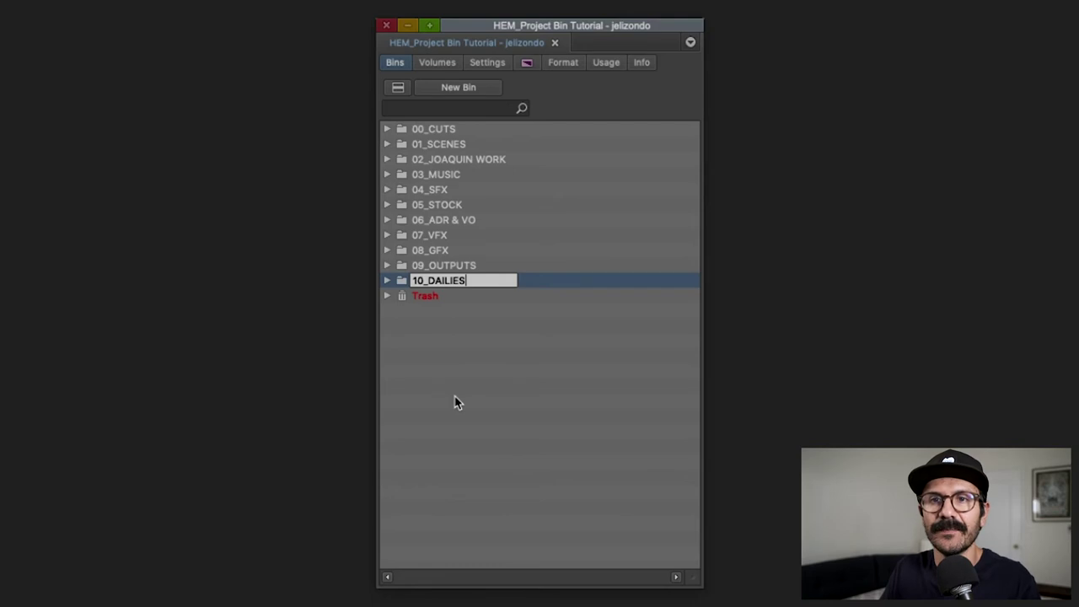
key(Return)
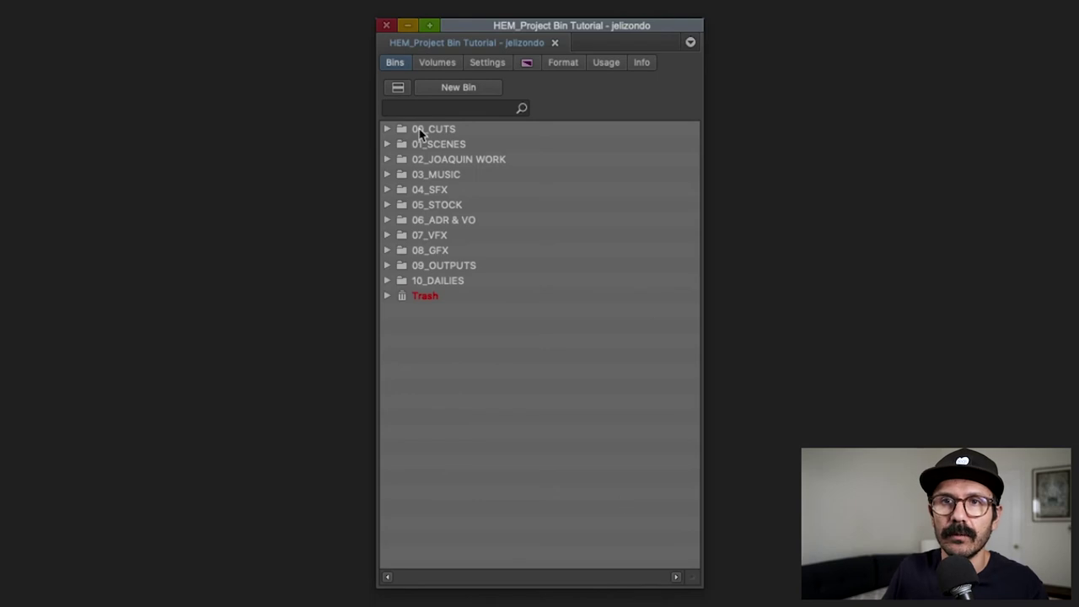
click(402, 144)
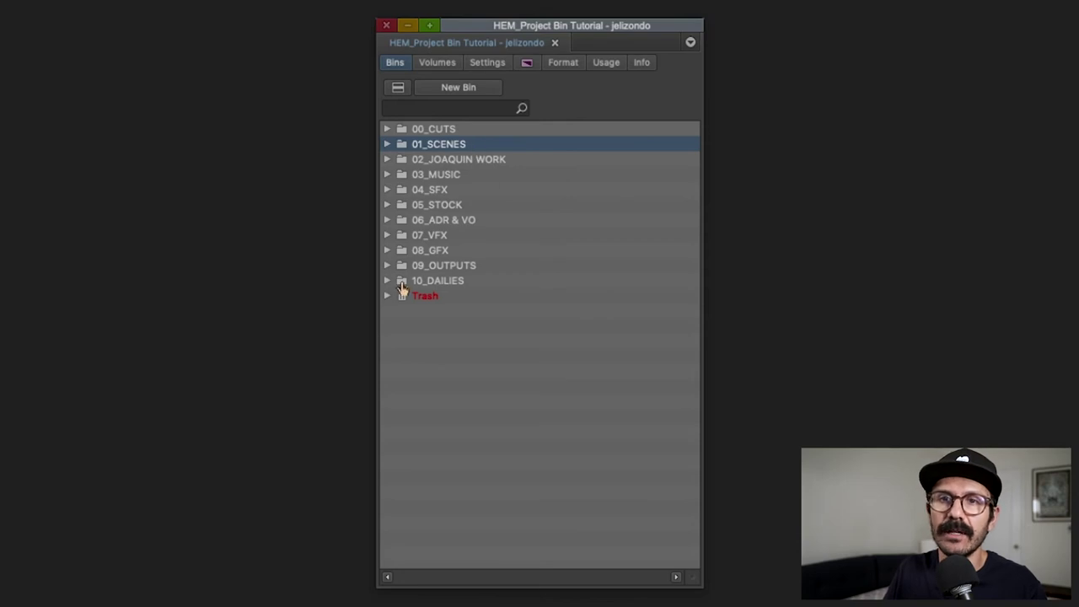
click(402, 285)
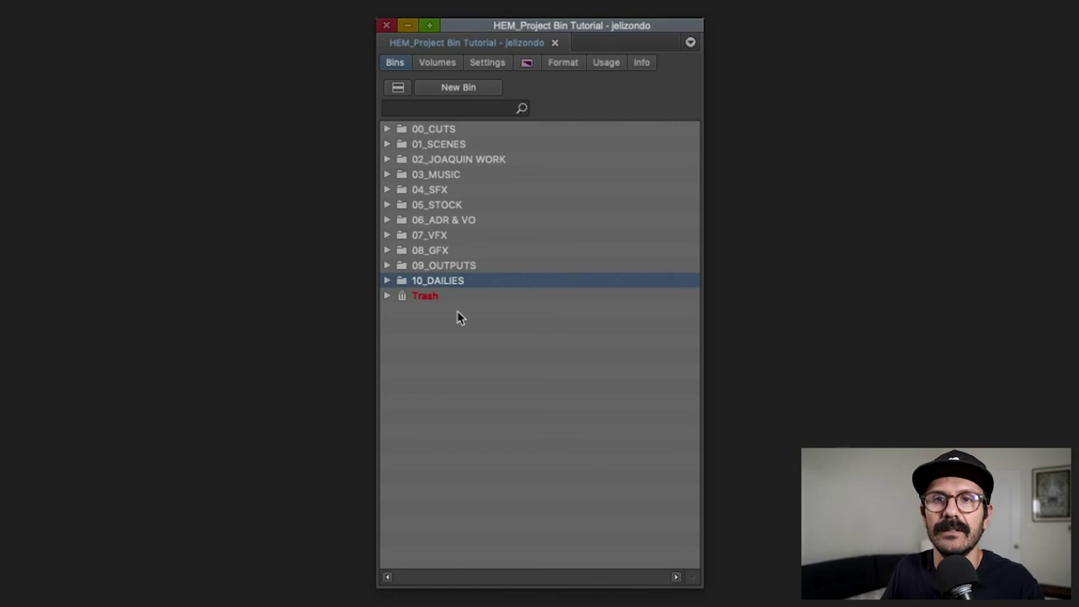
click(413, 332)
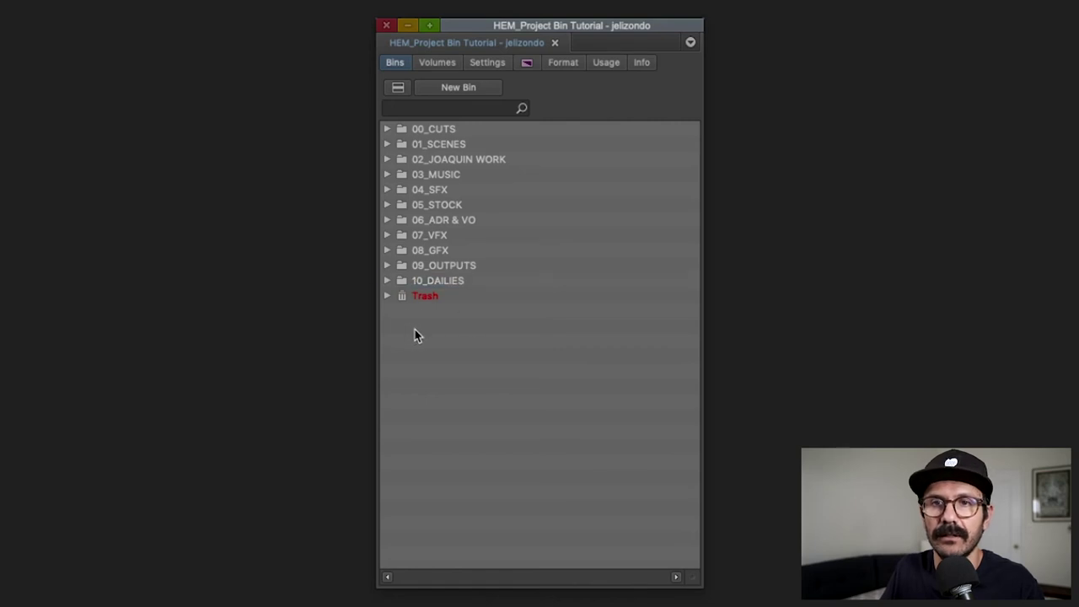
Create a new bin folder named 99_ASSIST below 10_DAILIES, just above Trash
right_click(436, 369)
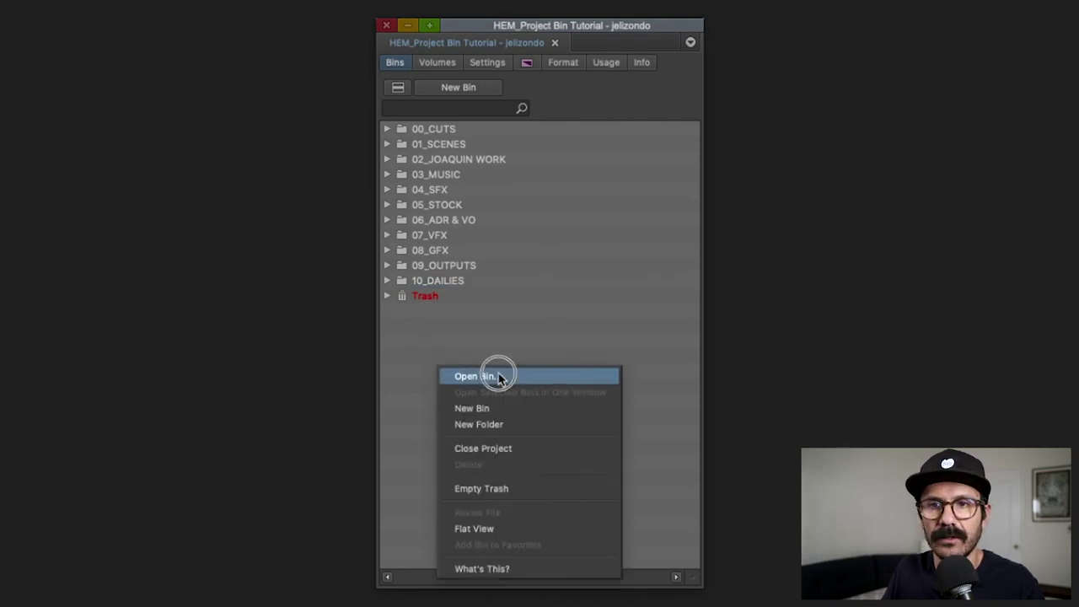
click(501, 425)
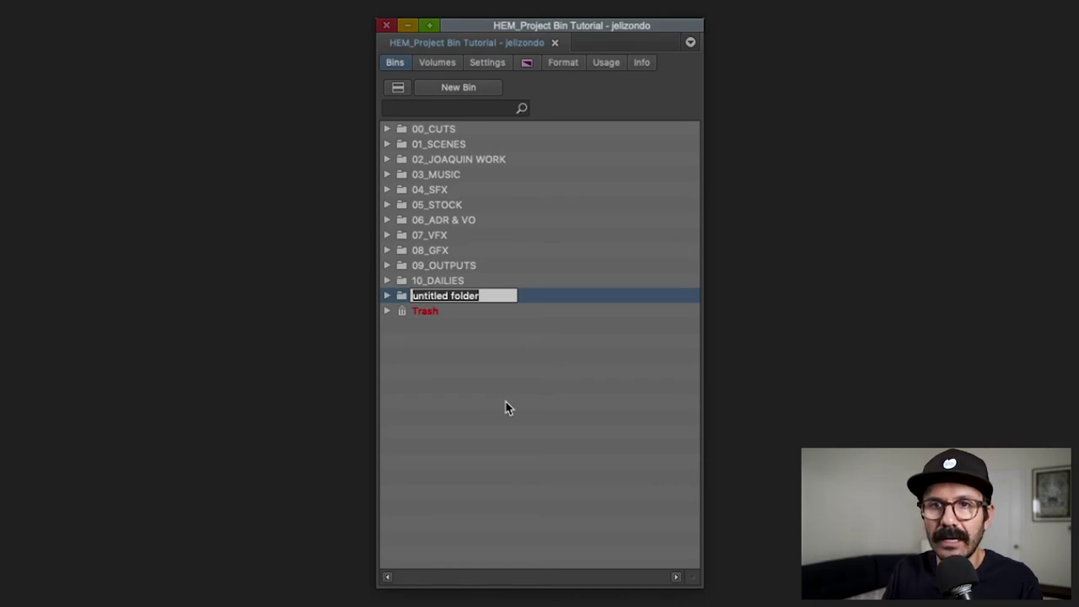
text(99_ASSIST)
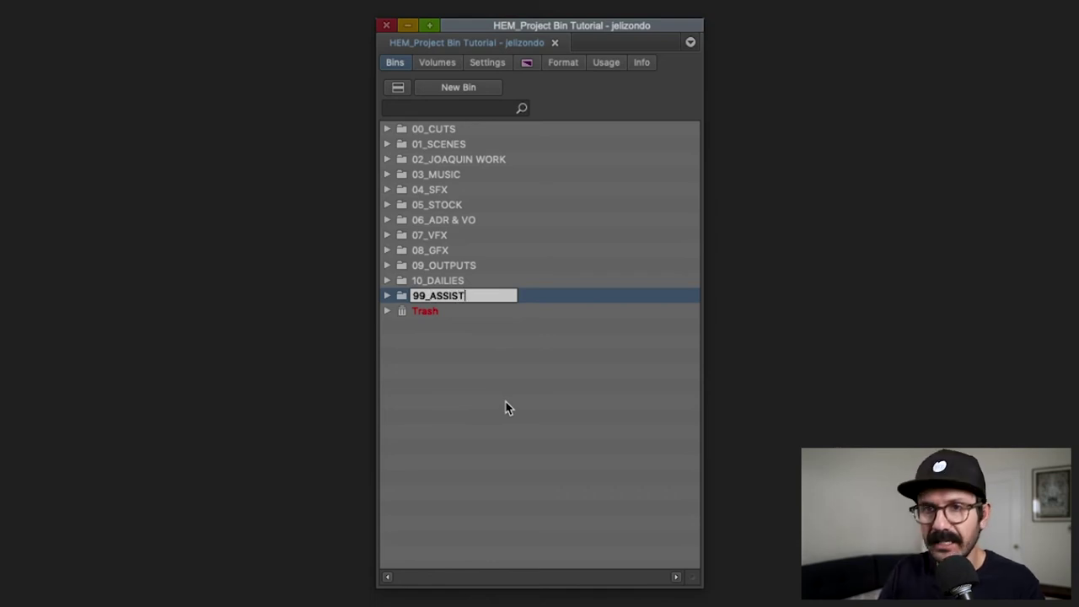
key(Return)
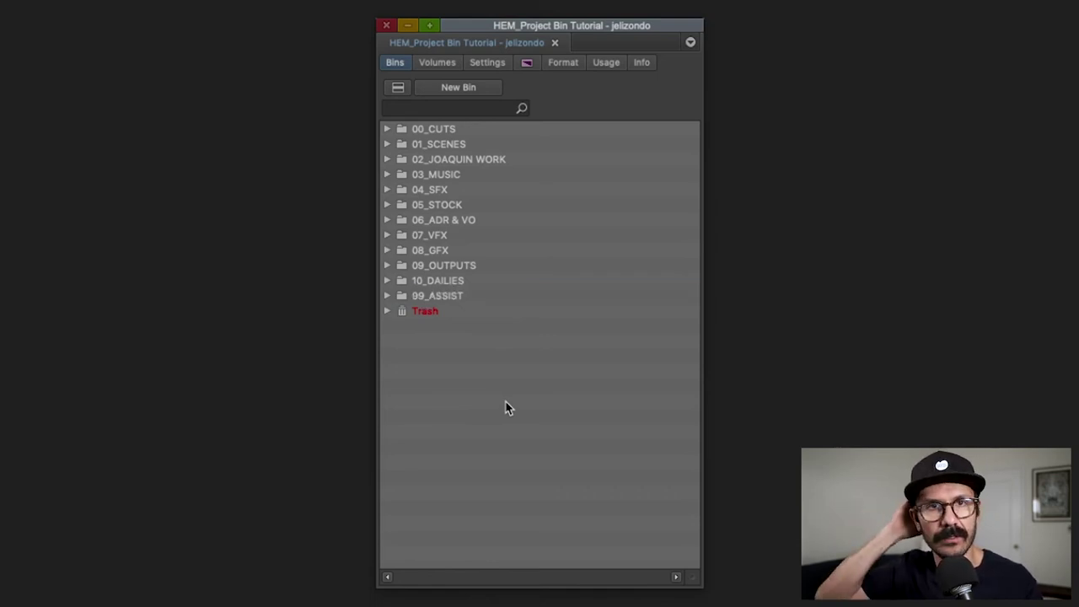